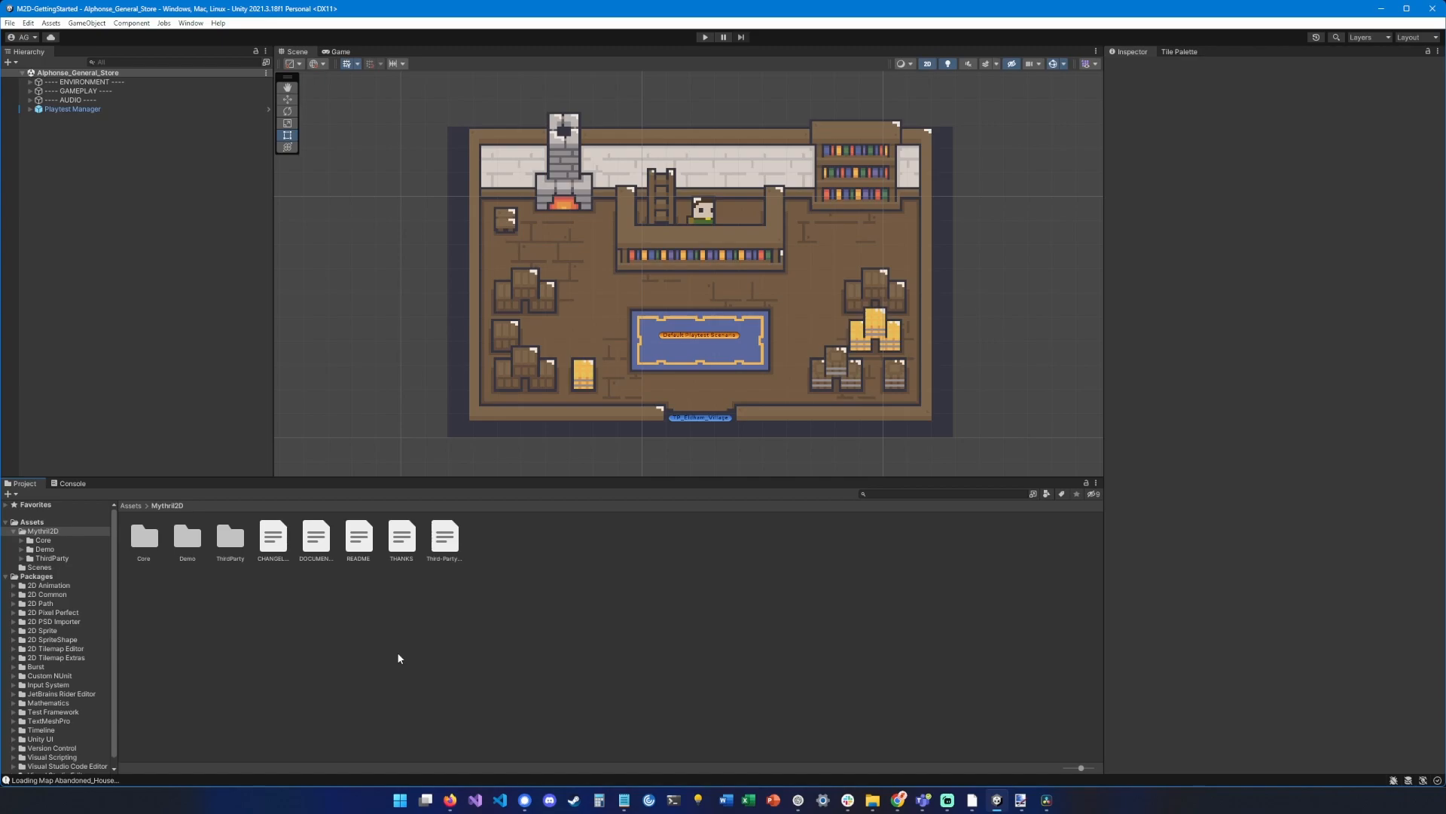
Step: Navigate into Mythril2D > Demo > ScriptableObjects > Items in the Project window
left_click(46, 549)
double_click(401, 538)
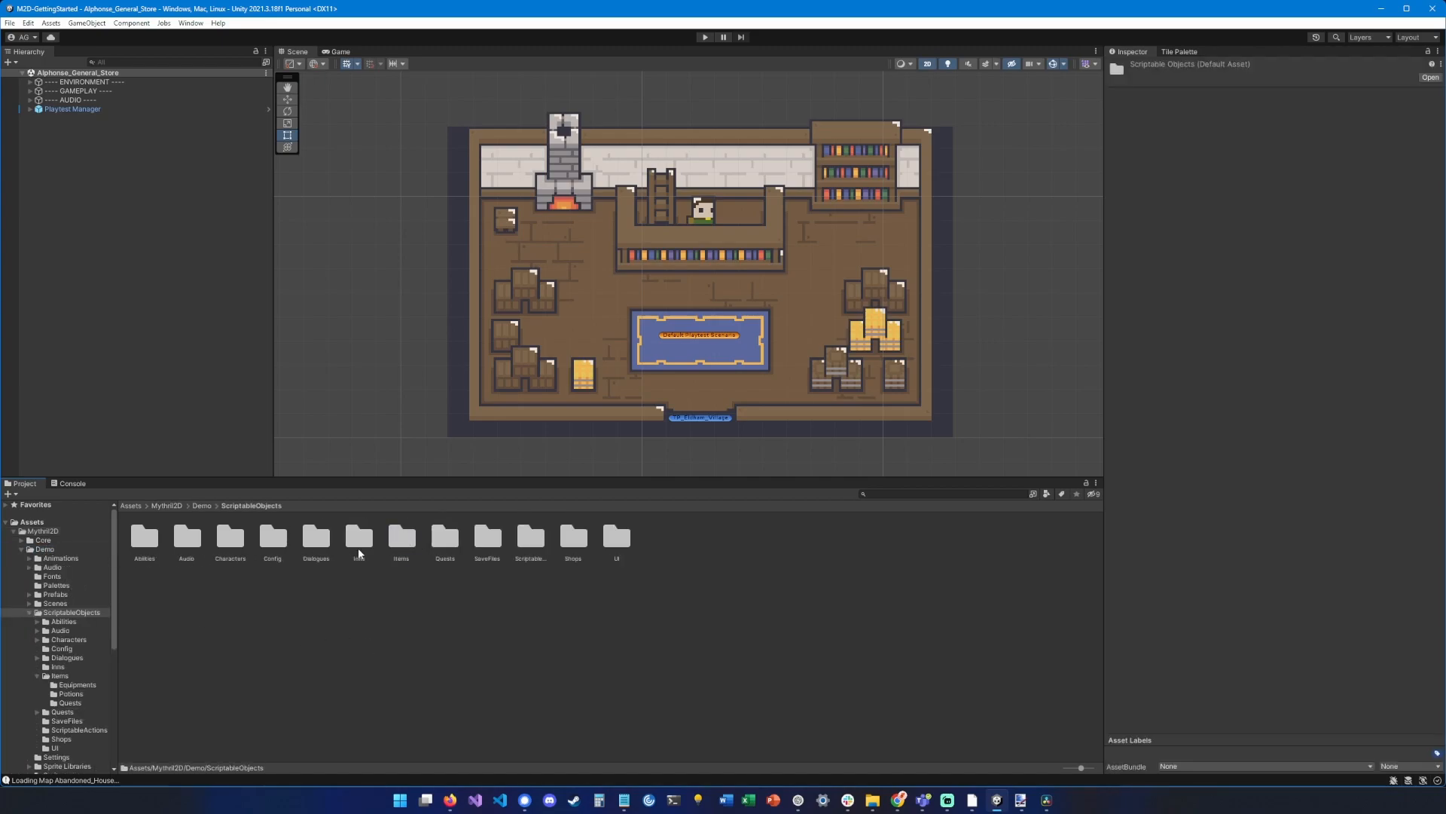
double_click(404, 542)
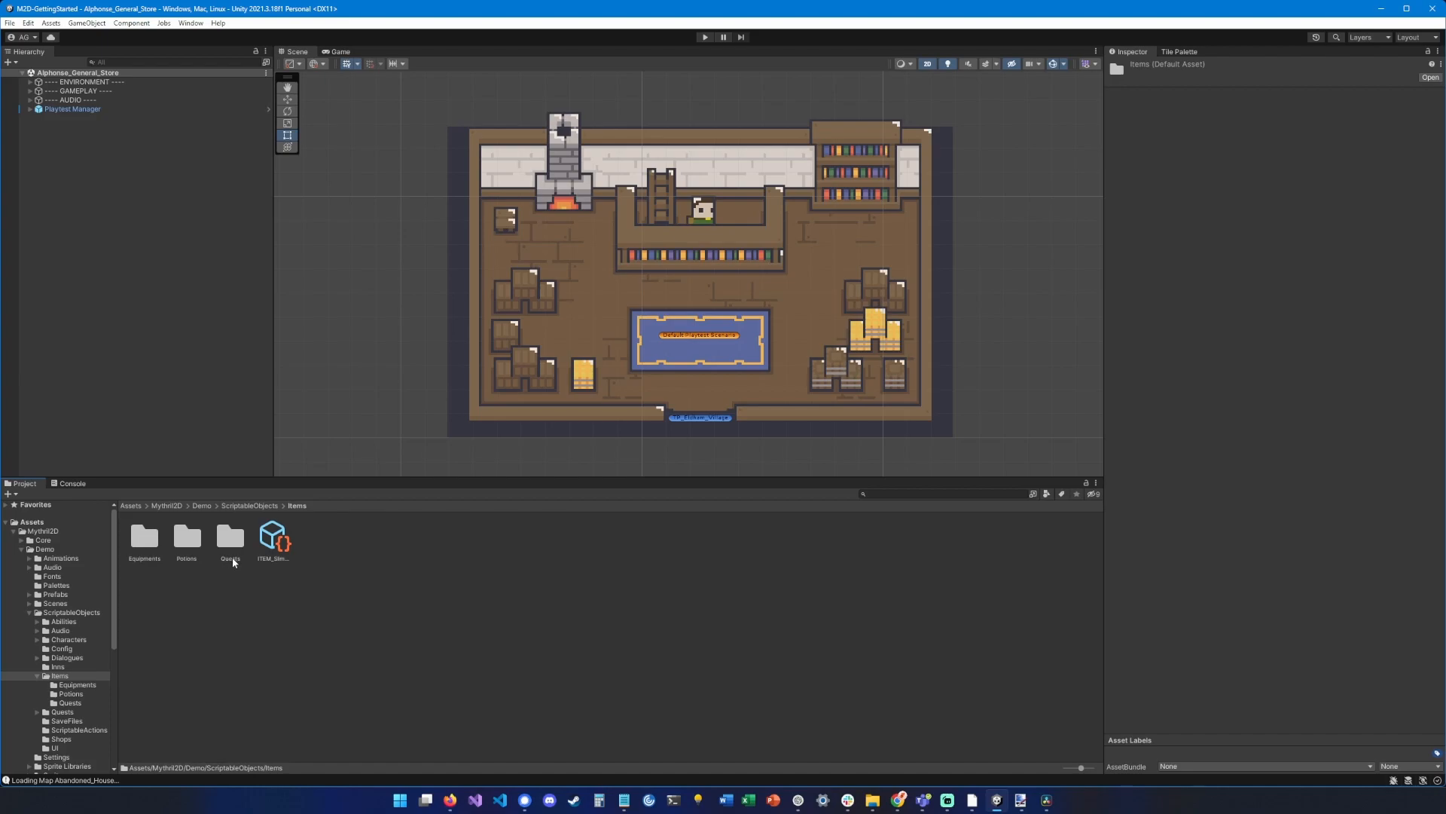
Step: Enter the Equipments folder and inspect each Iron item in turn through to the Iron Sword
double_click(145, 536)
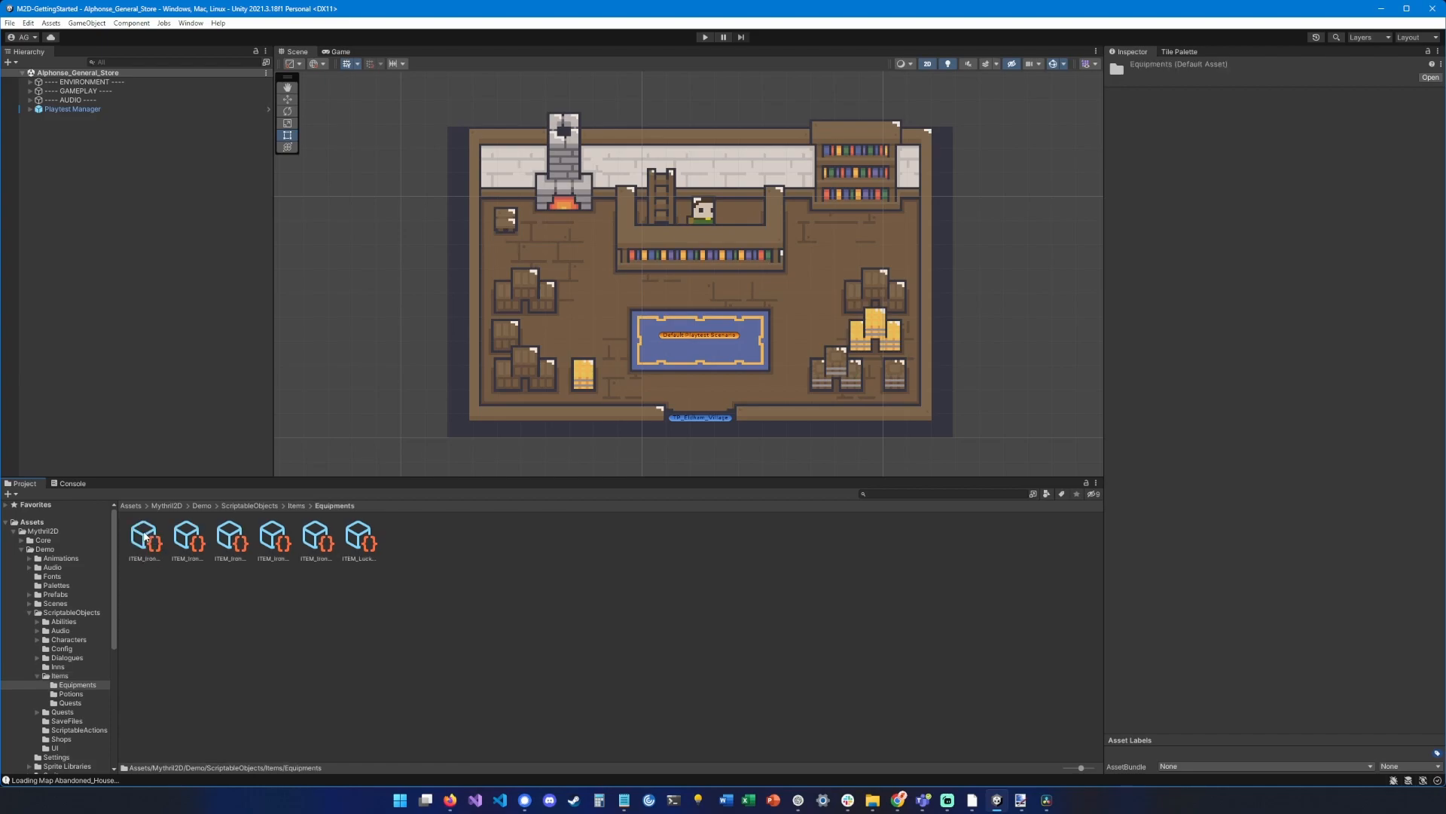
left_click(148, 539)
left_click(189, 540)
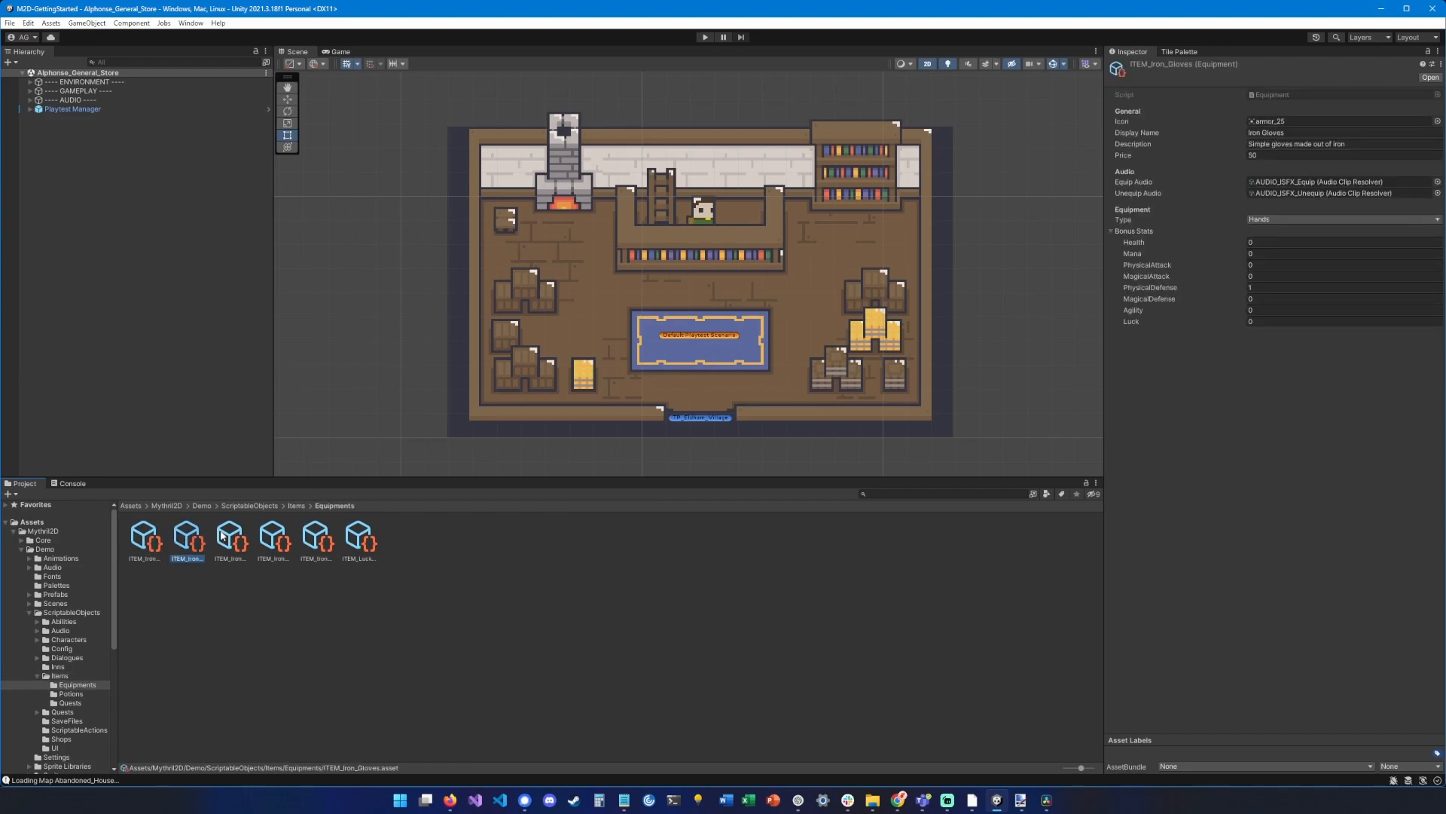
left_click(273, 538)
left_click(317, 538)
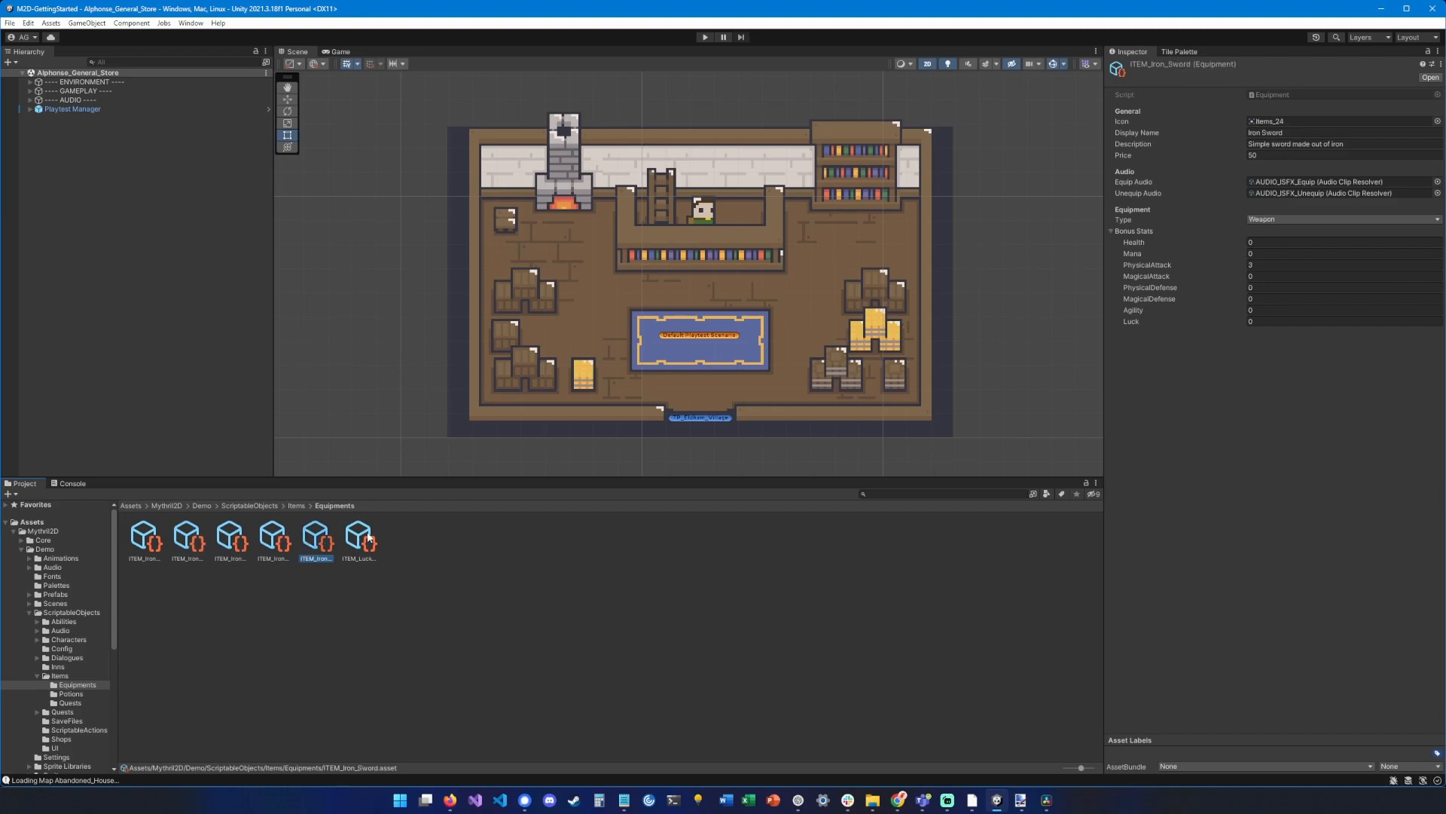
left_click(317, 538)
Step: Step back through Iron Helmet, Boots and Gloves, then move to the Potions folder
left_click(273, 538)
left_click(230, 537)
left_click(144, 540)
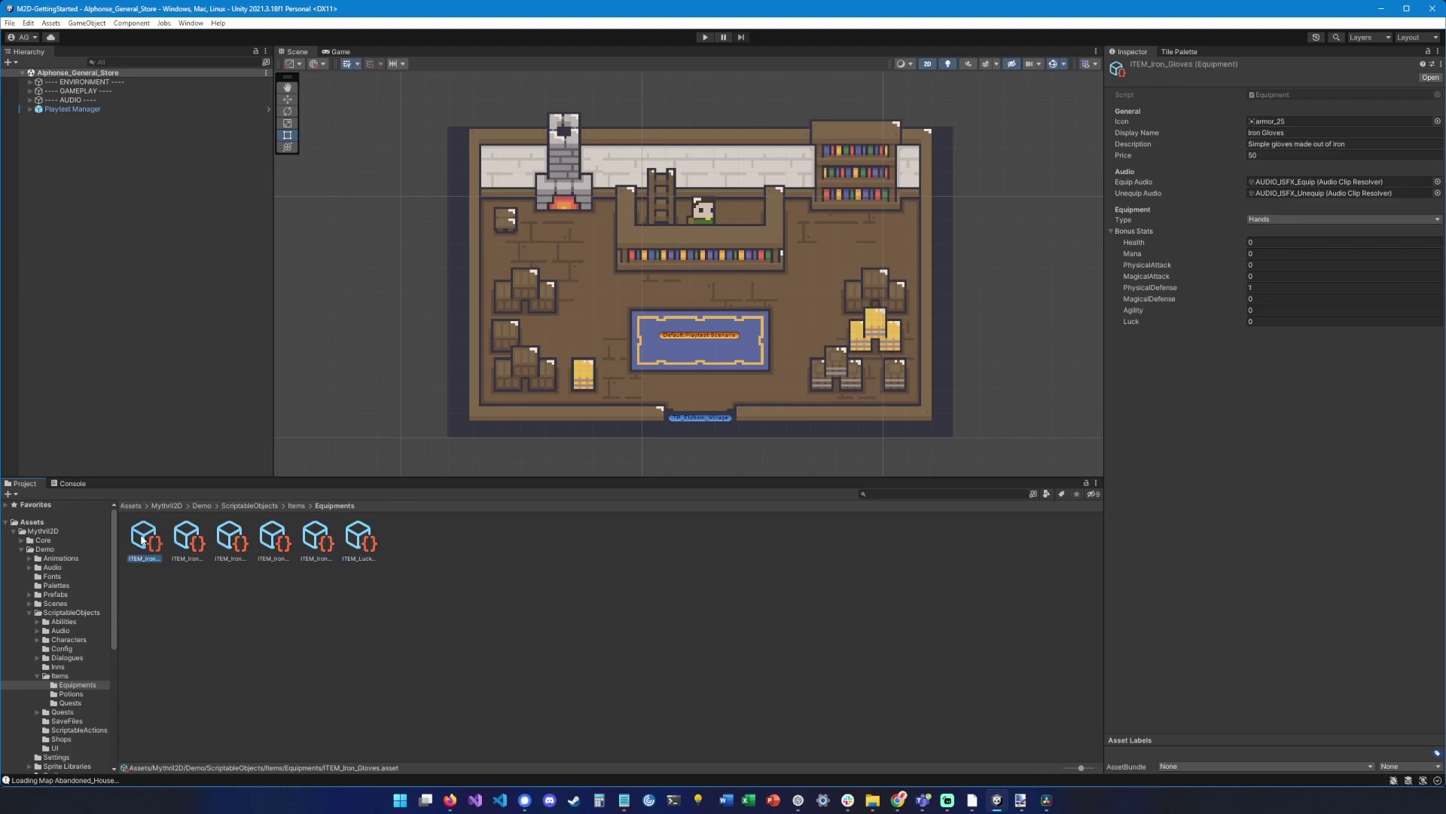
left_click(194, 541)
left_click(72, 692)
Step: Inspect ITEM_Health_Potion and ITEM_Mana_Potion, then move to the Quests folder
left_click(144, 540)
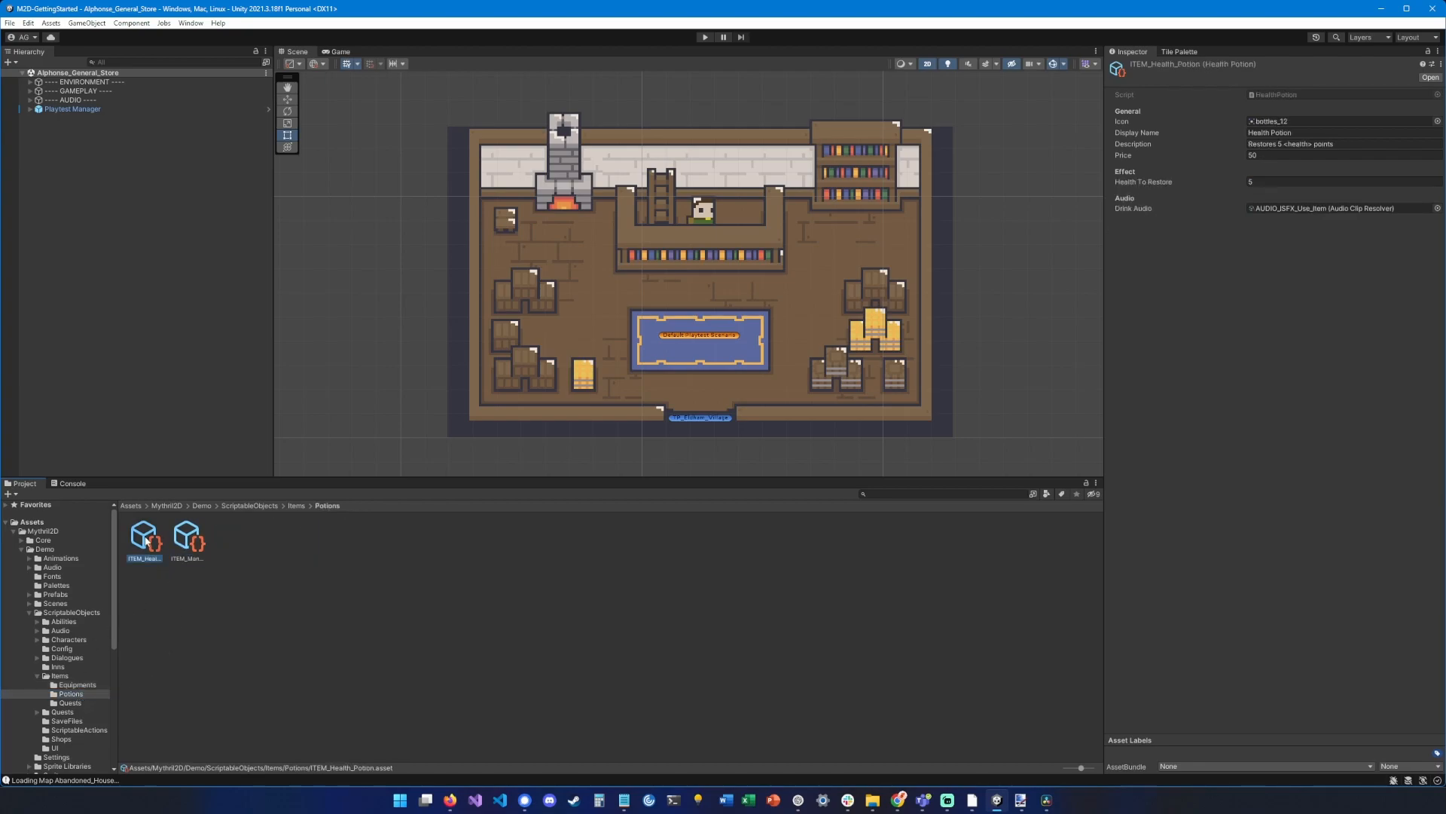
left_click(186, 546)
left_click(71, 702)
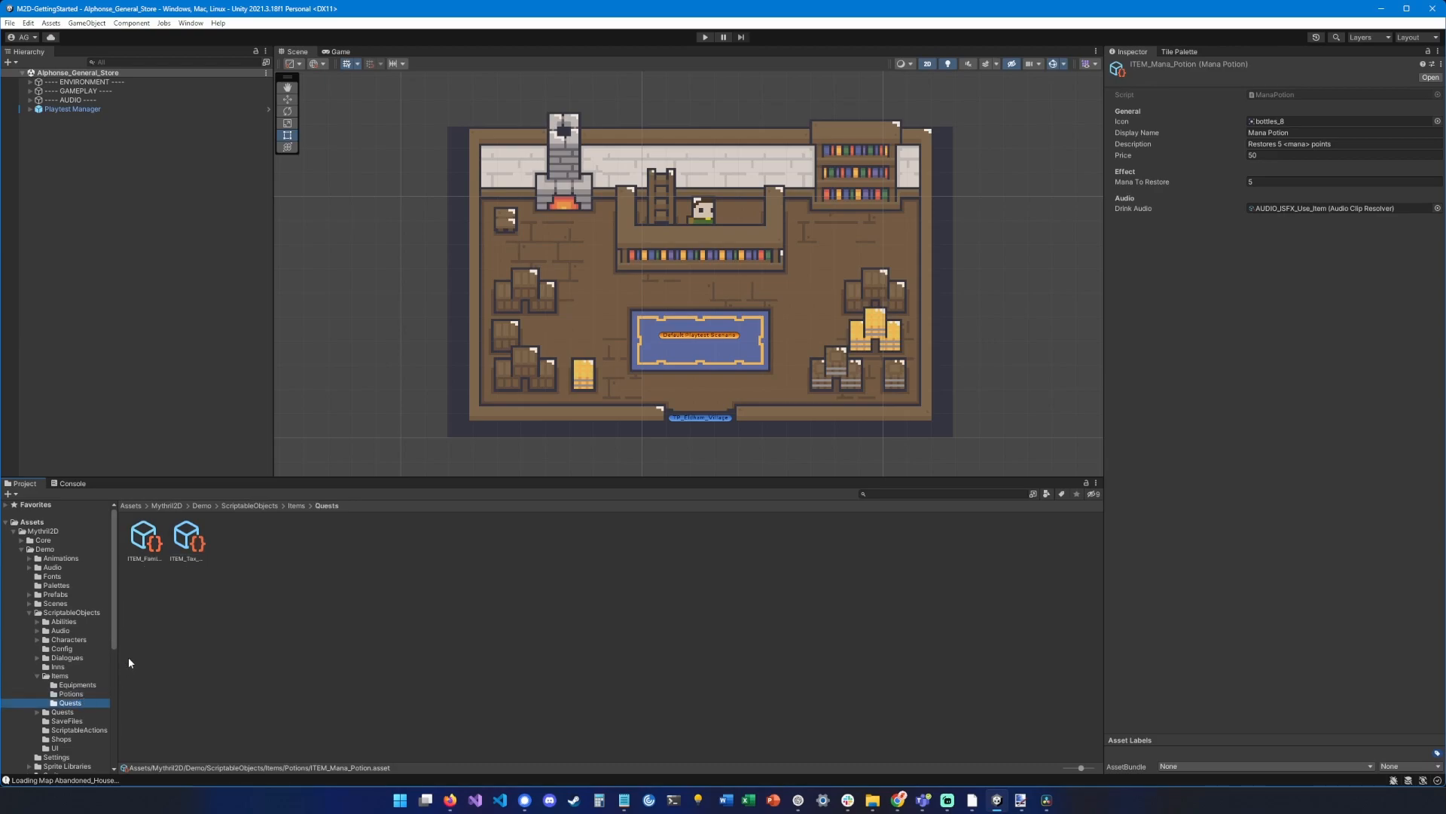
Step: Inspect ITEM_Family_Necklace, return to Items and view ITEM_Slime_Juice (price 200)
left_click(148, 540)
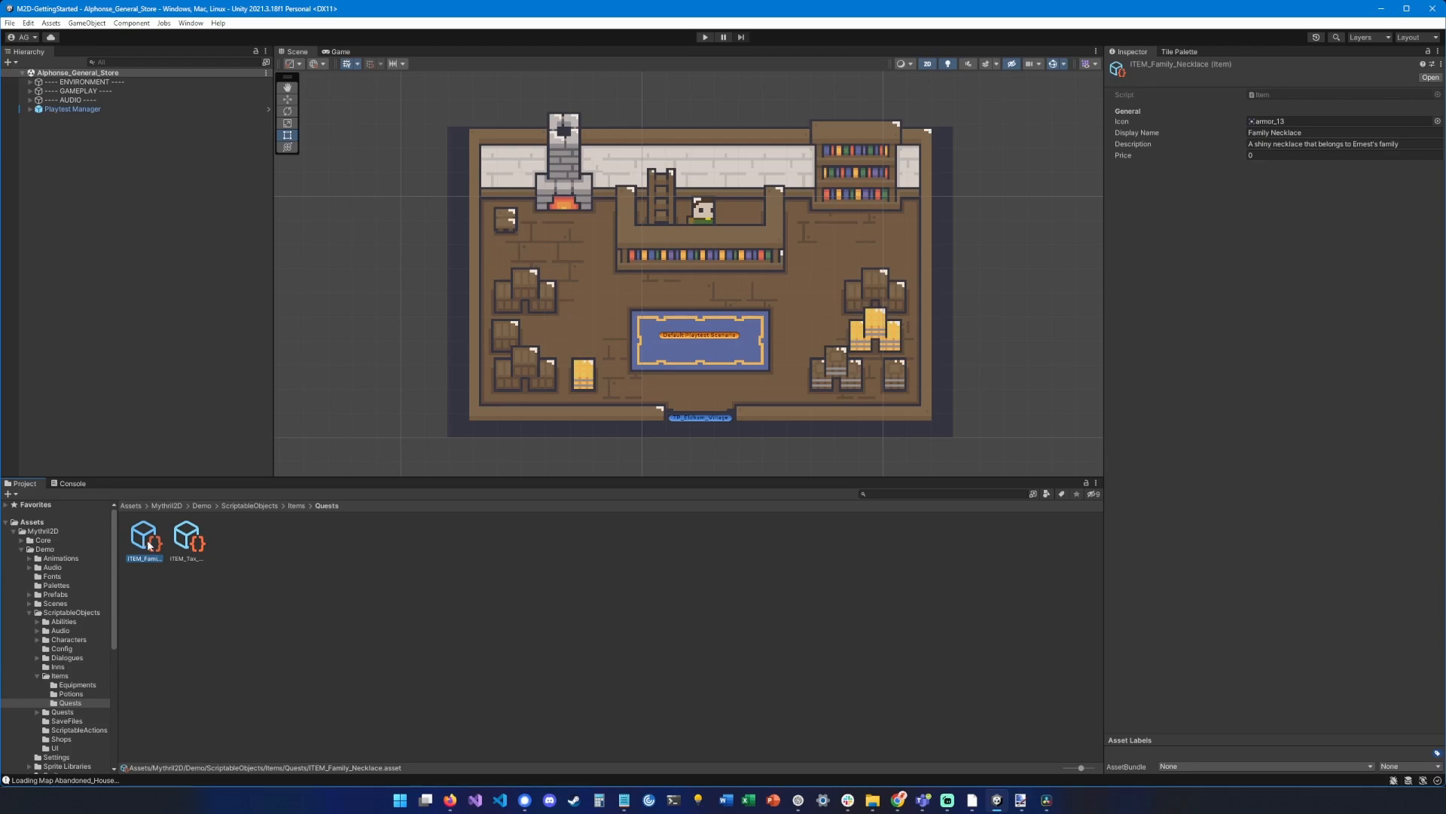
left_click(296, 506)
left_click(274, 540)
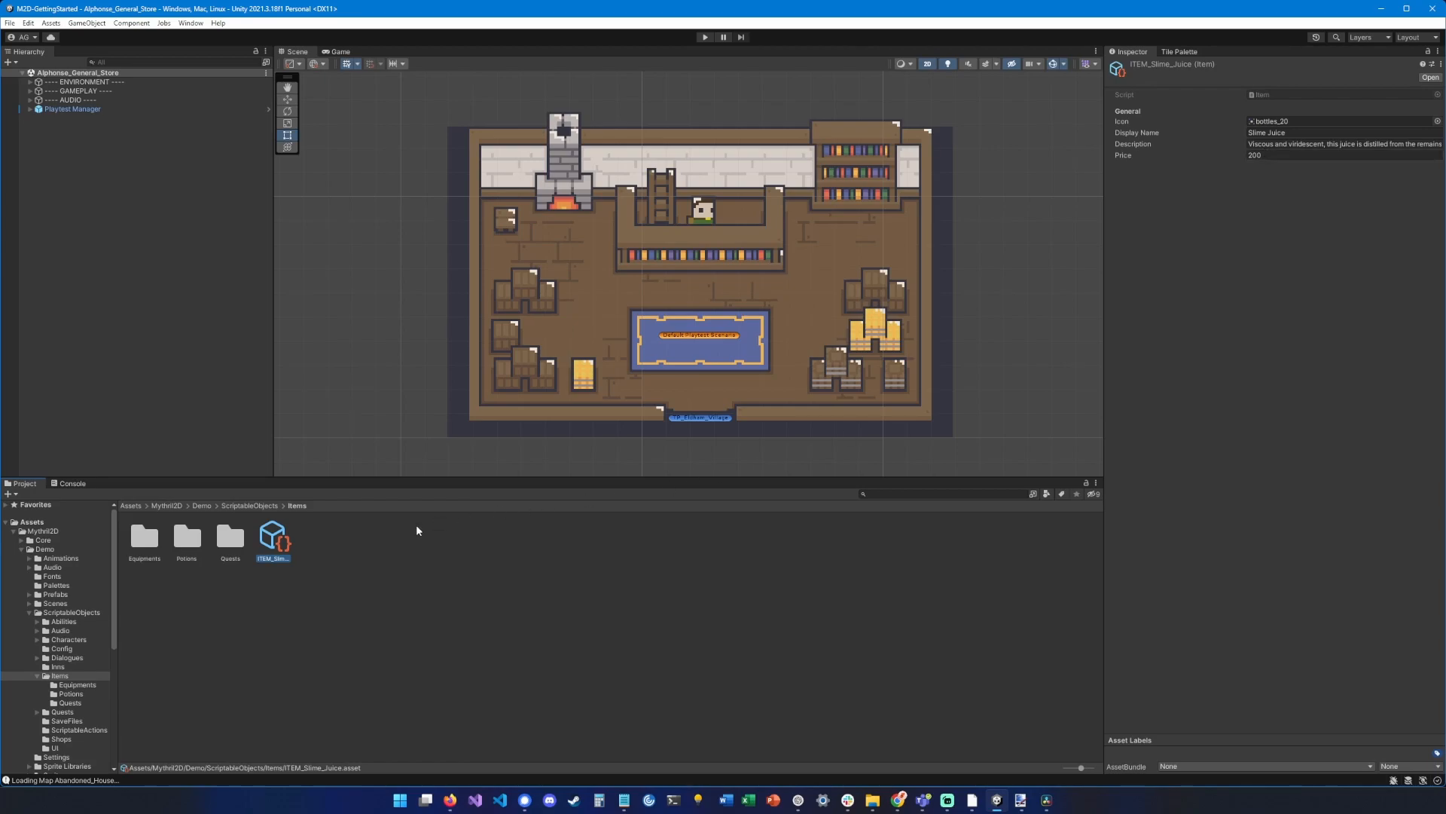
Step: From the Items folder context menu choose Create > Mythril2D > Items > Equipment
left_click(334, 567)
right_click(335, 563)
mouse_move(368, 257)
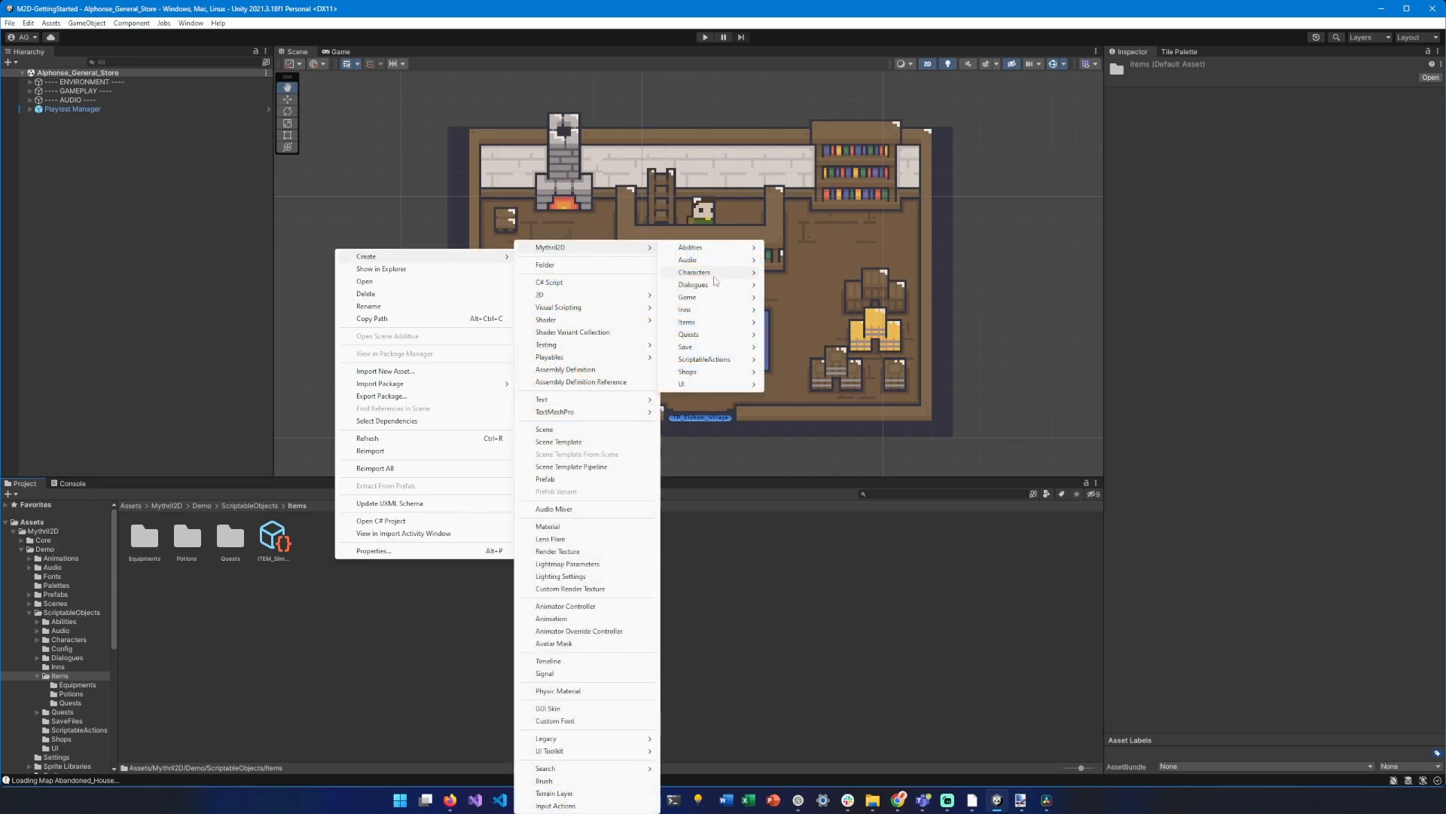
mouse_move(686, 322)
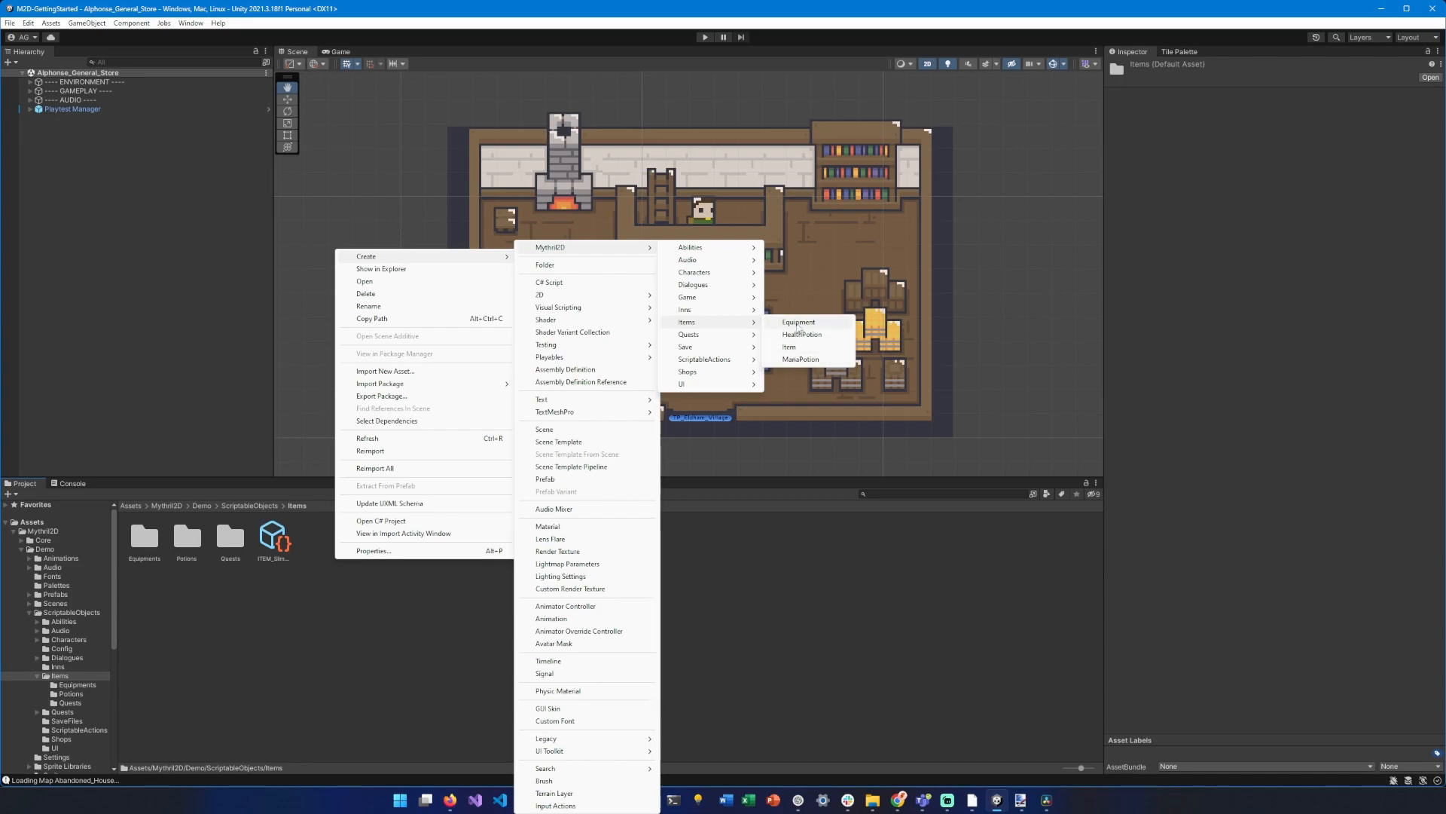
left_click(800, 322)
type("Sword")
Step: Name the new Equipment asset Sword and view its Weapon type, price 50 and zero bonus stats
key("Return")
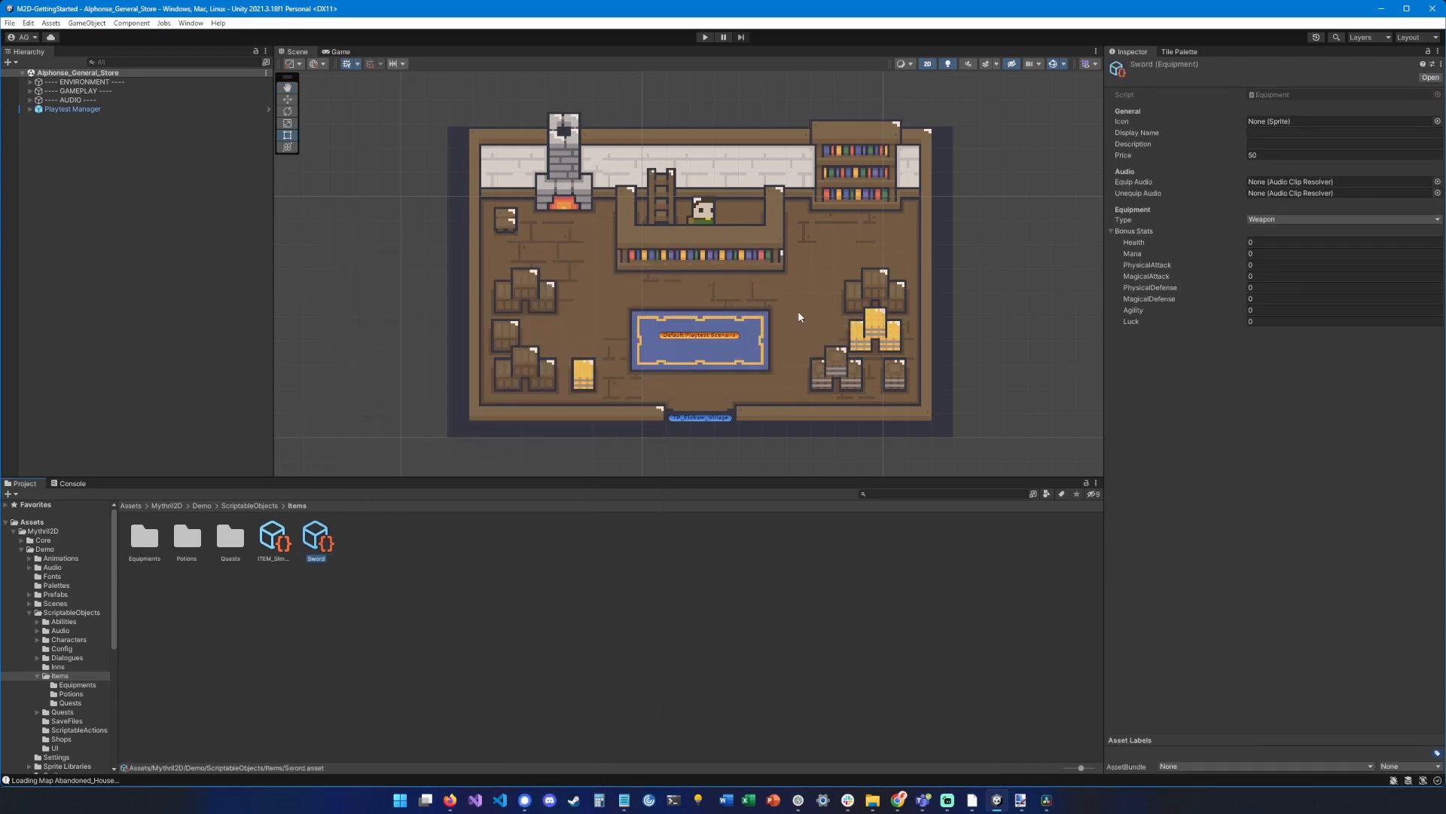
left_click(1267, 133)
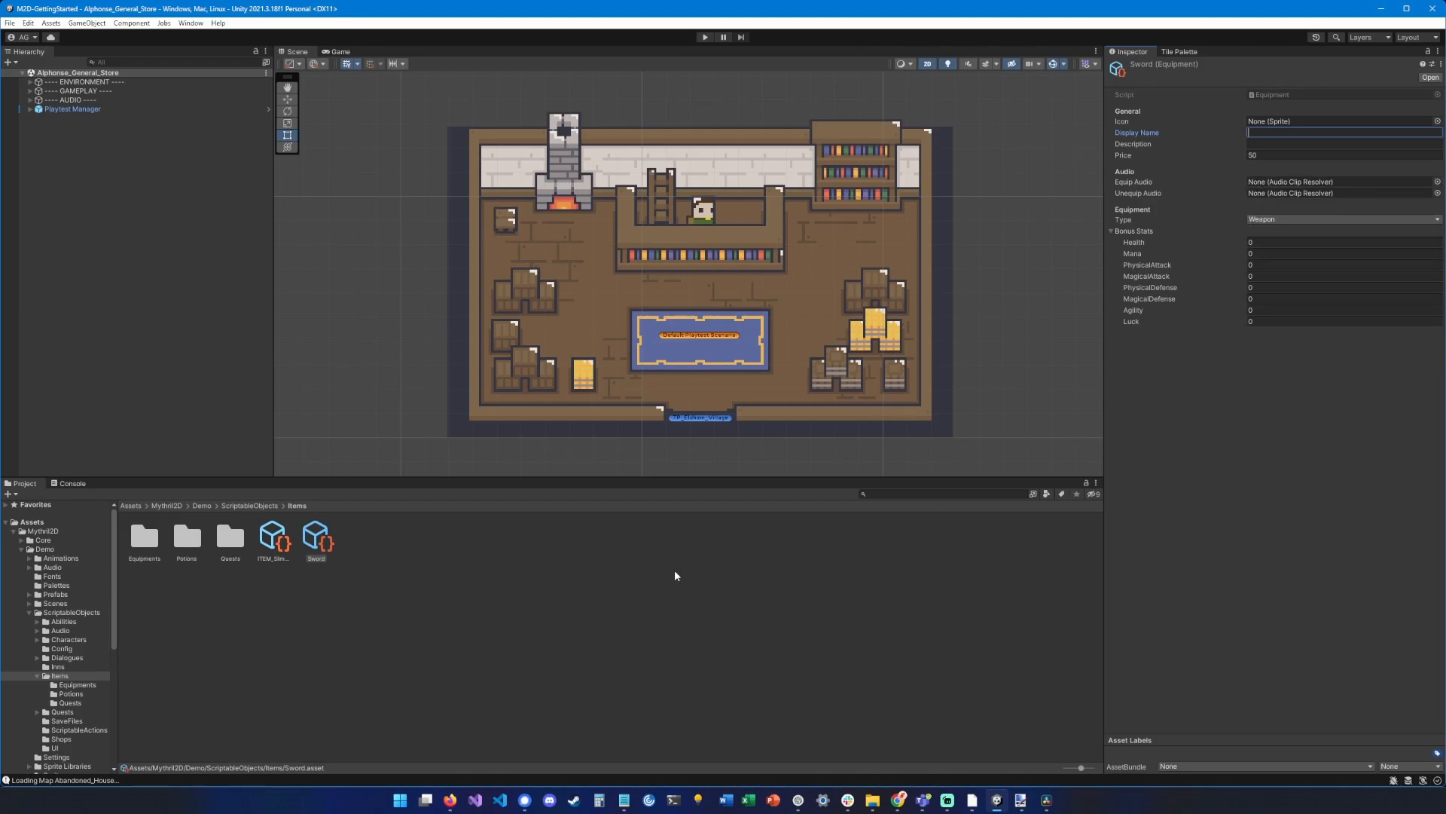
left_click(493, 577)
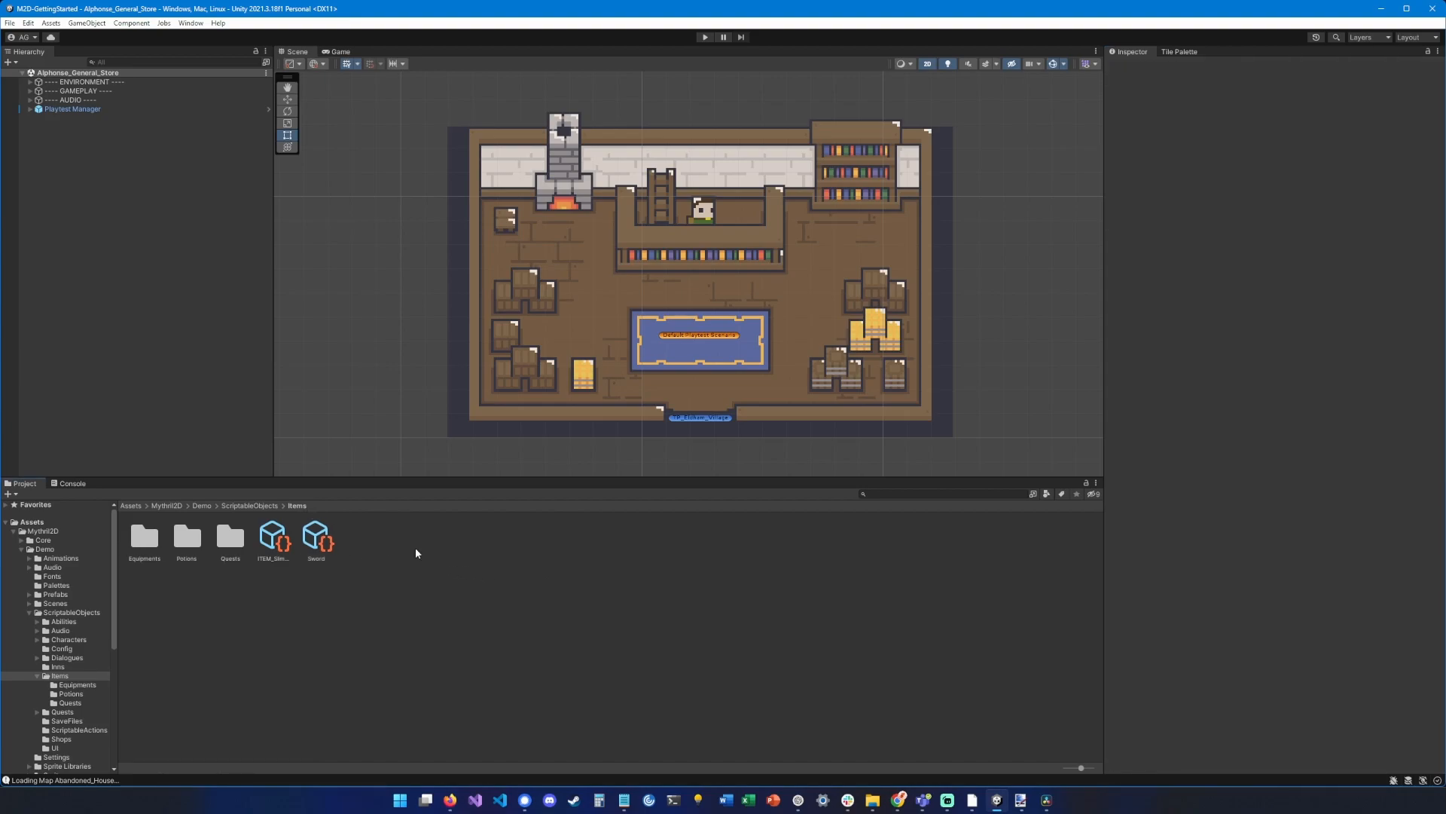